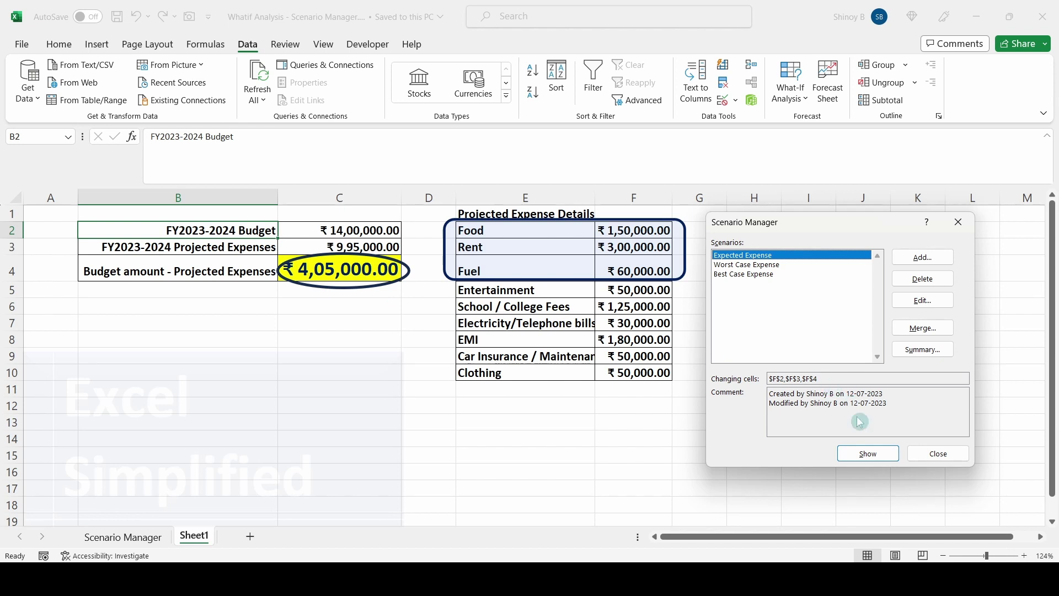
- Show the existing Expected Expense, Worst Case Expense and Best Case Expense scenarios one after another to compare the remaining budget
left_click(867, 453)
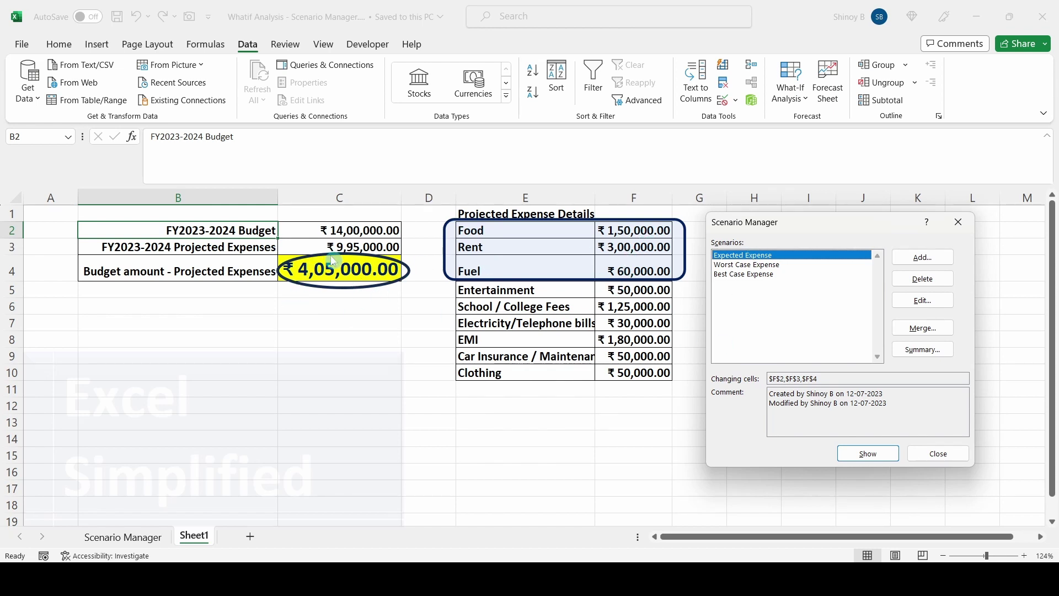
left_click(868, 454)
left_click(739, 266)
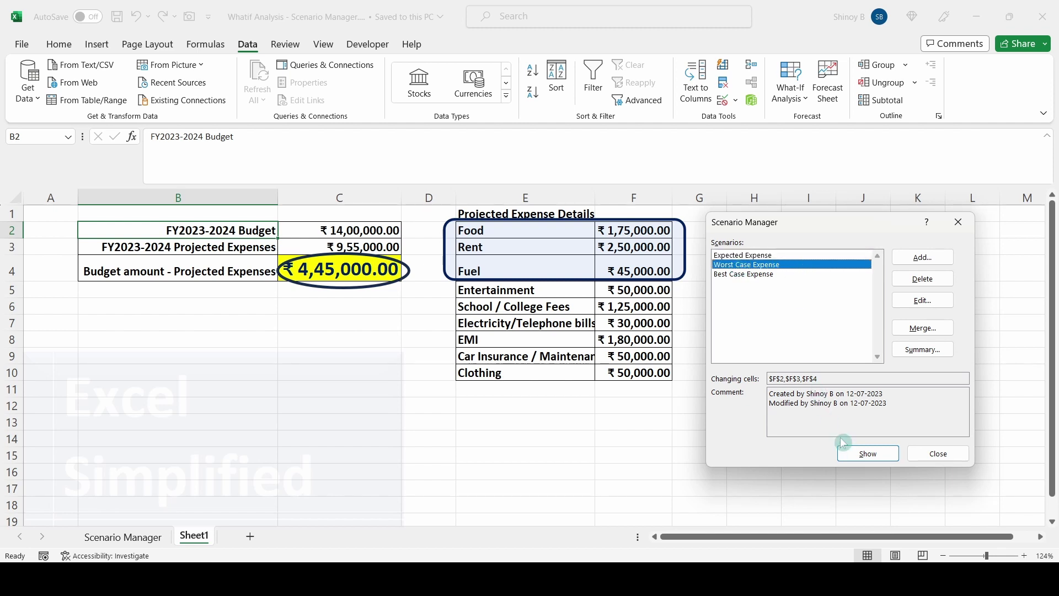
left_click(865, 455)
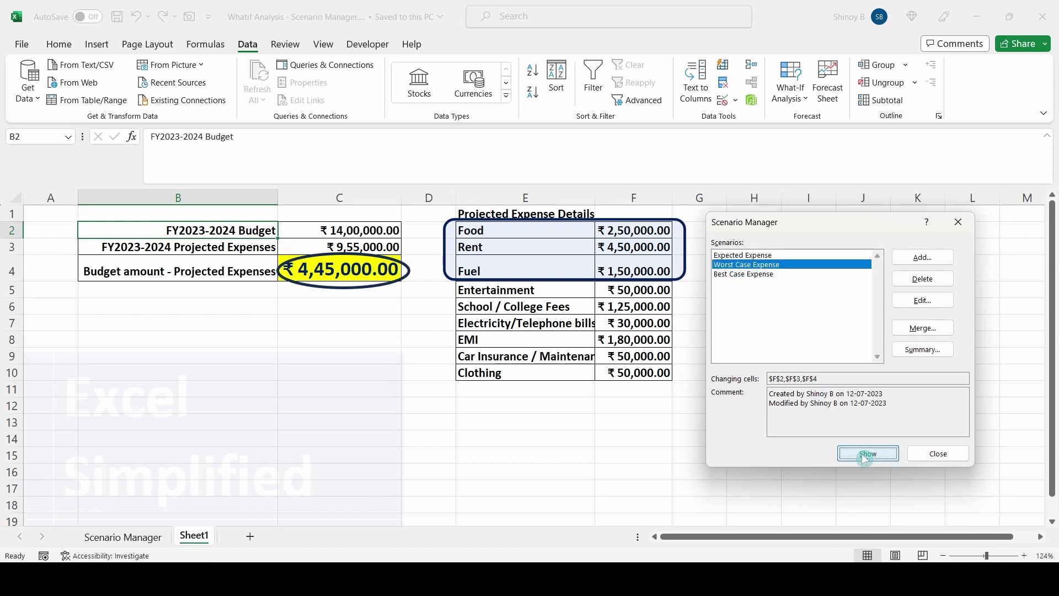
left_click(747, 275)
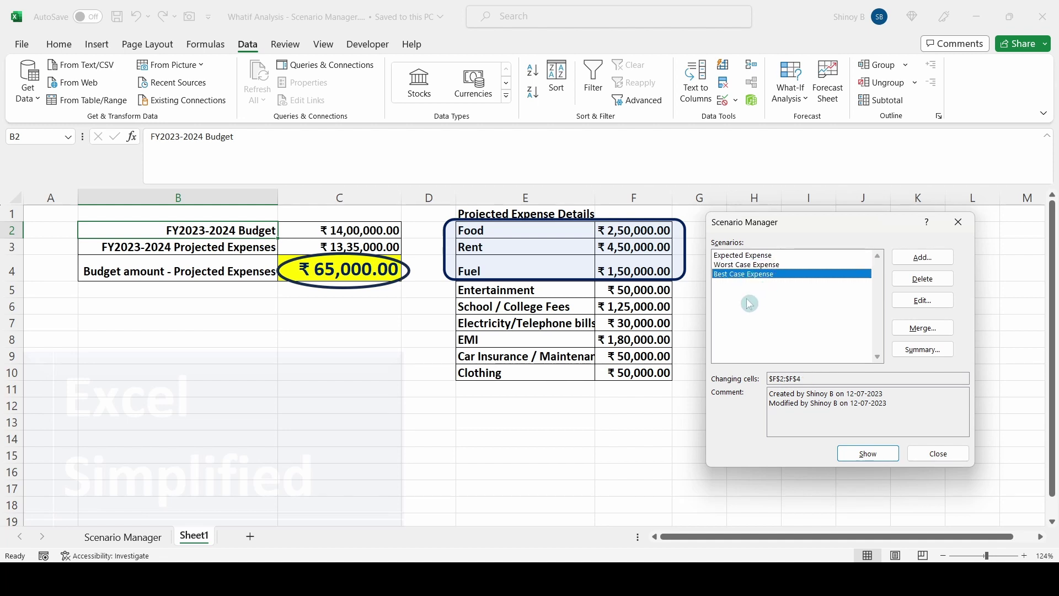
left_click(866, 453)
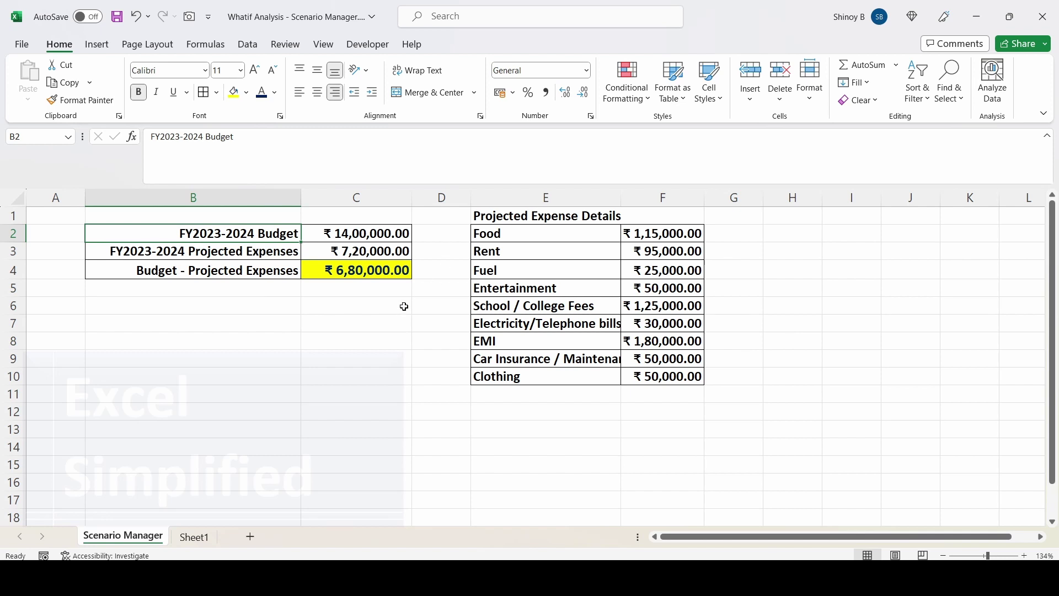
- Create a what-if scenario named Expected Expenses on the Scenario Manager sheet, with F2:F4 as its changing cells
left_click(250, 47)
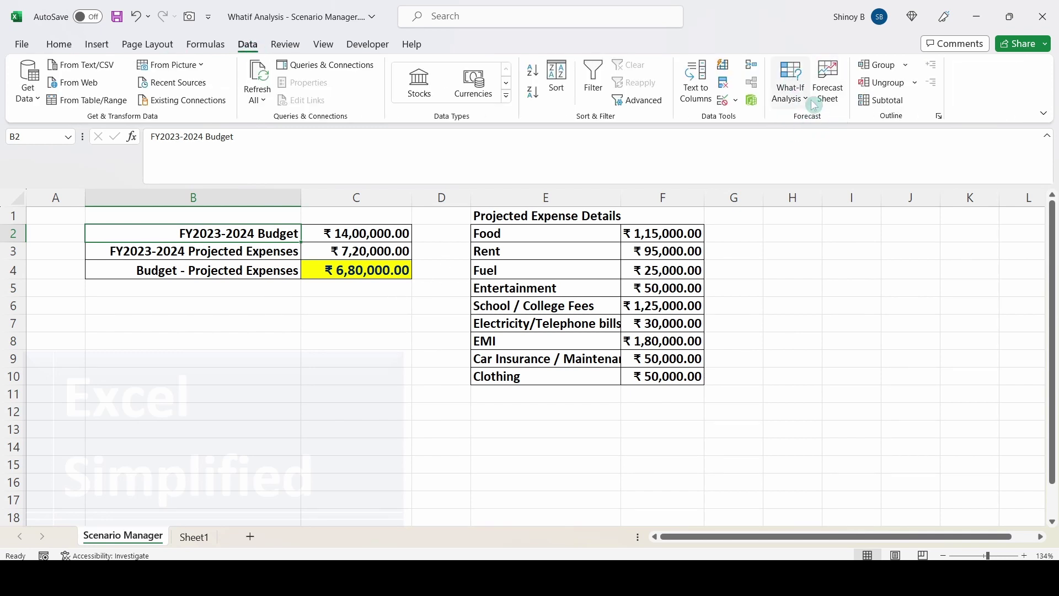
left_click(807, 102)
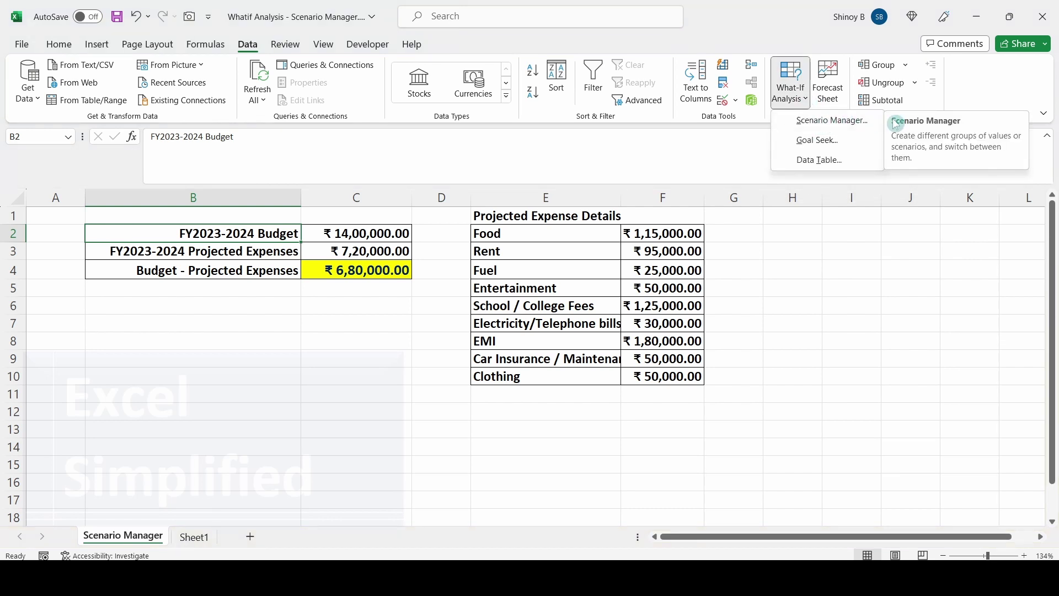
left_click(864, 122)
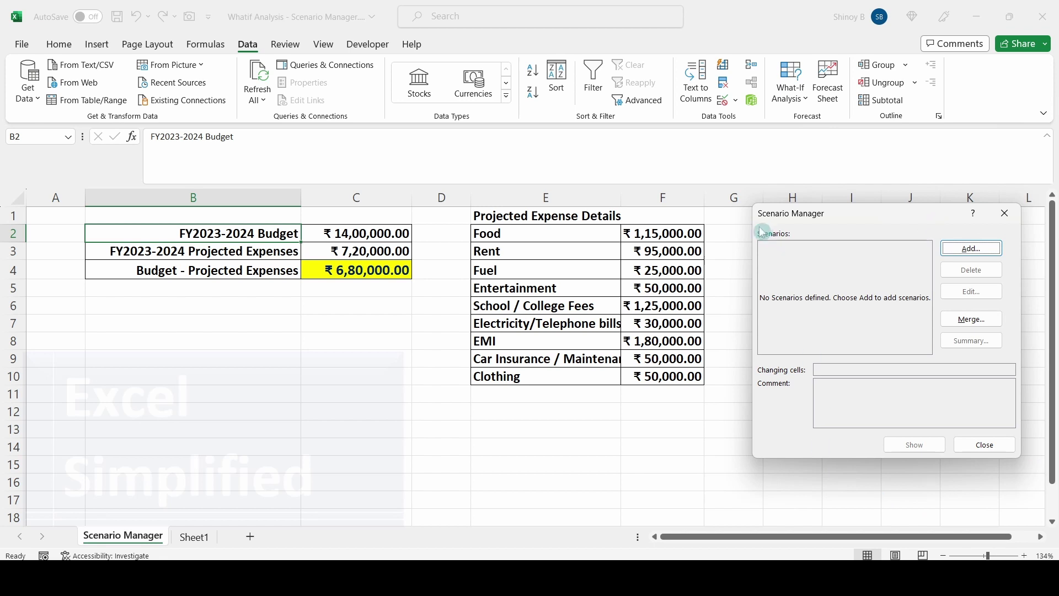
left_click(972, 249)
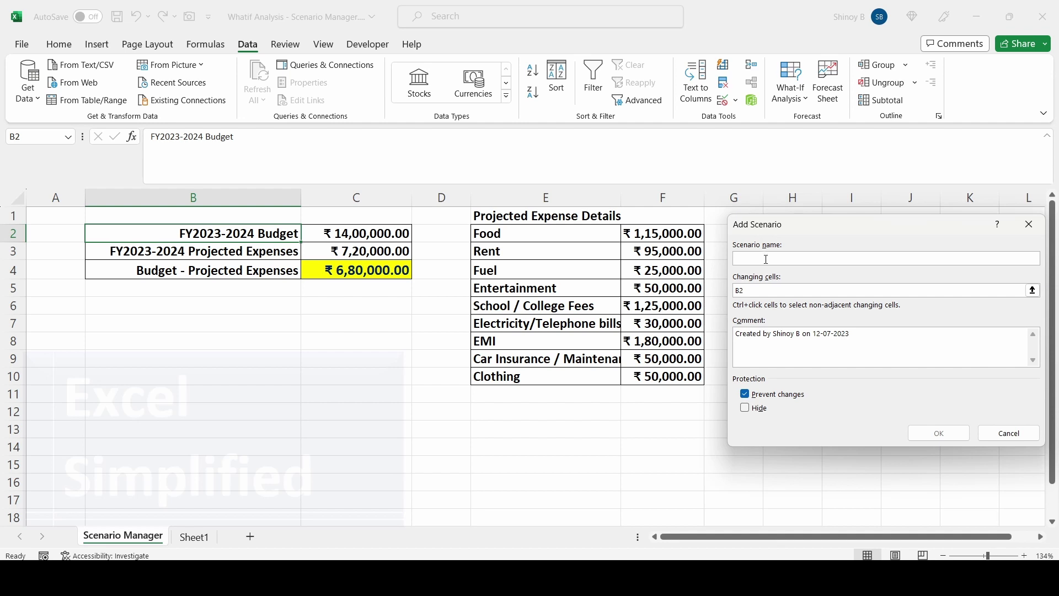
type("Expected Expenses")
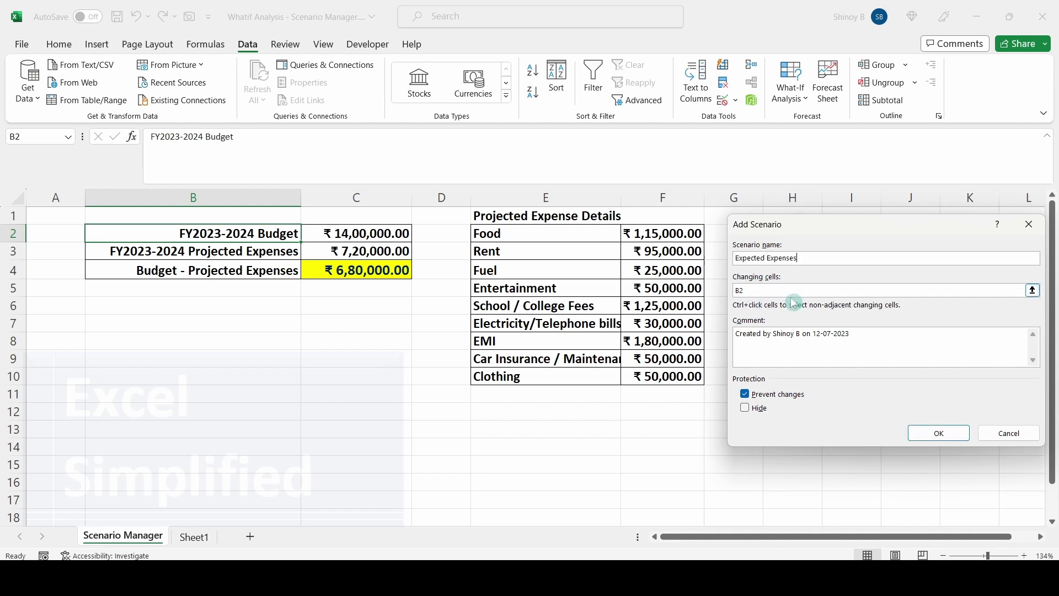
left_click(1030, 291)
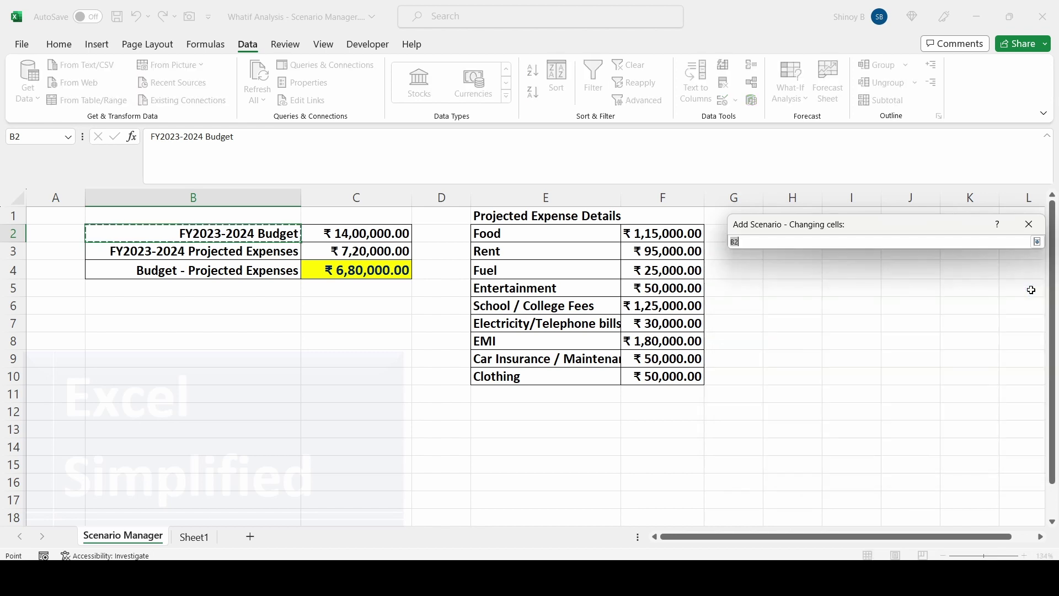
left_click(658, 234)
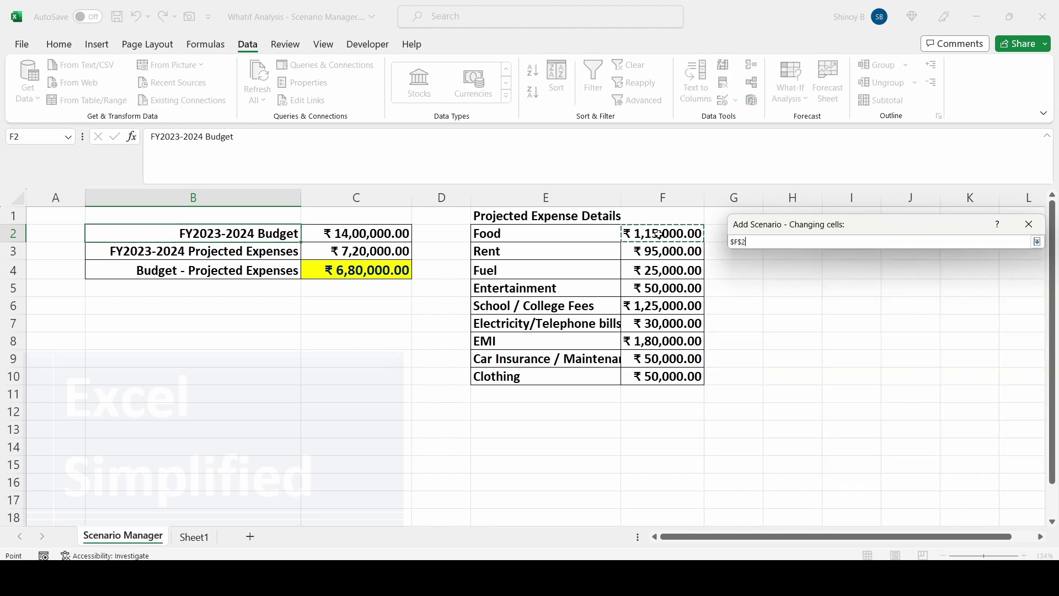
left_click(667, 270, "shift")
key("Return")
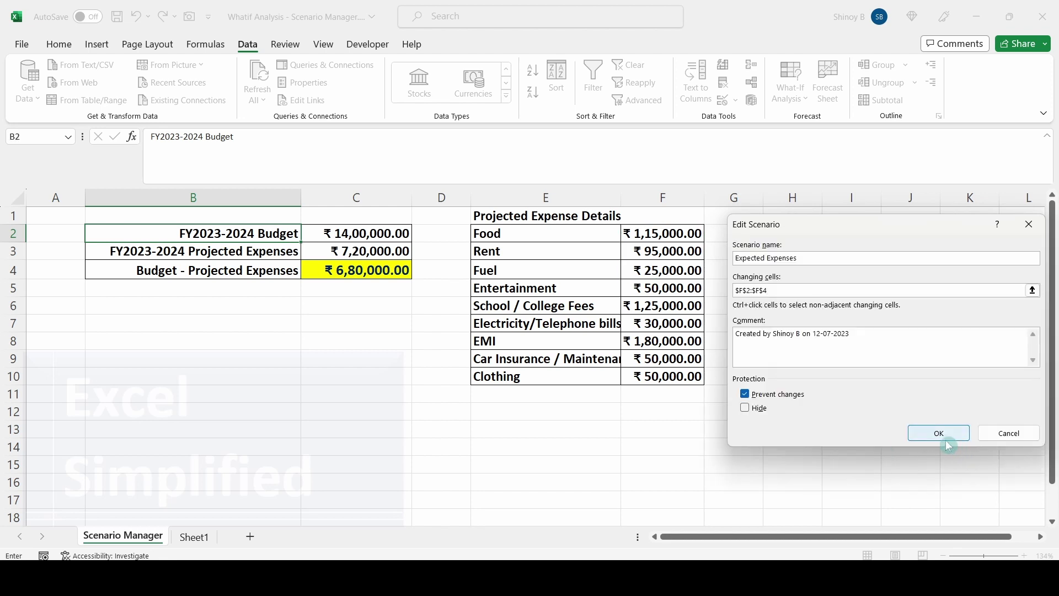
left_click(941, 432)
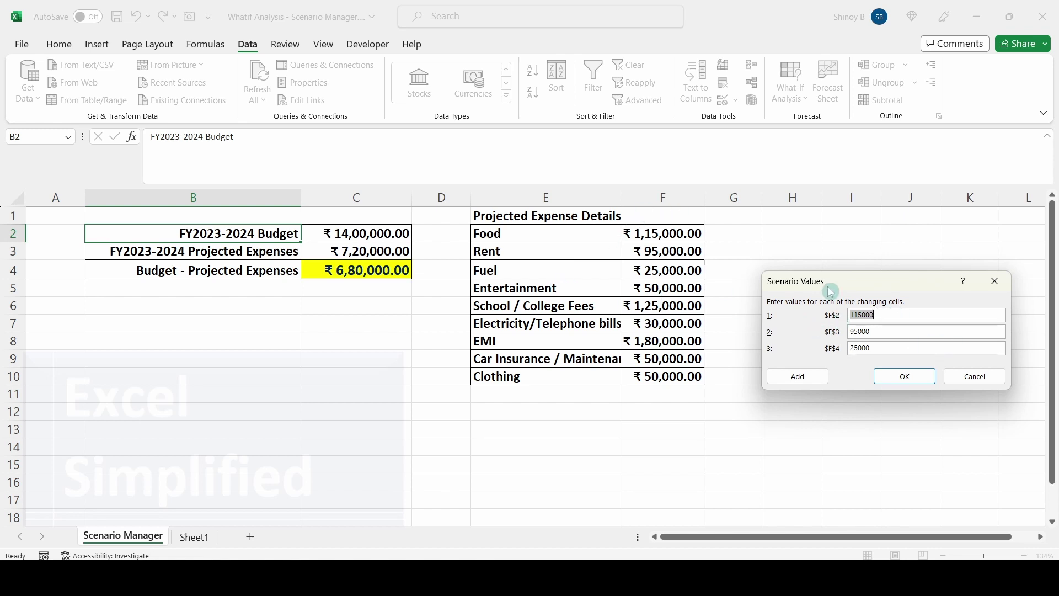
- Set the Expected Expenses scenario values to 150000 for Food, 200000 for Rent and 50000 for Fuel
type("150000")
double_click(850, 329)
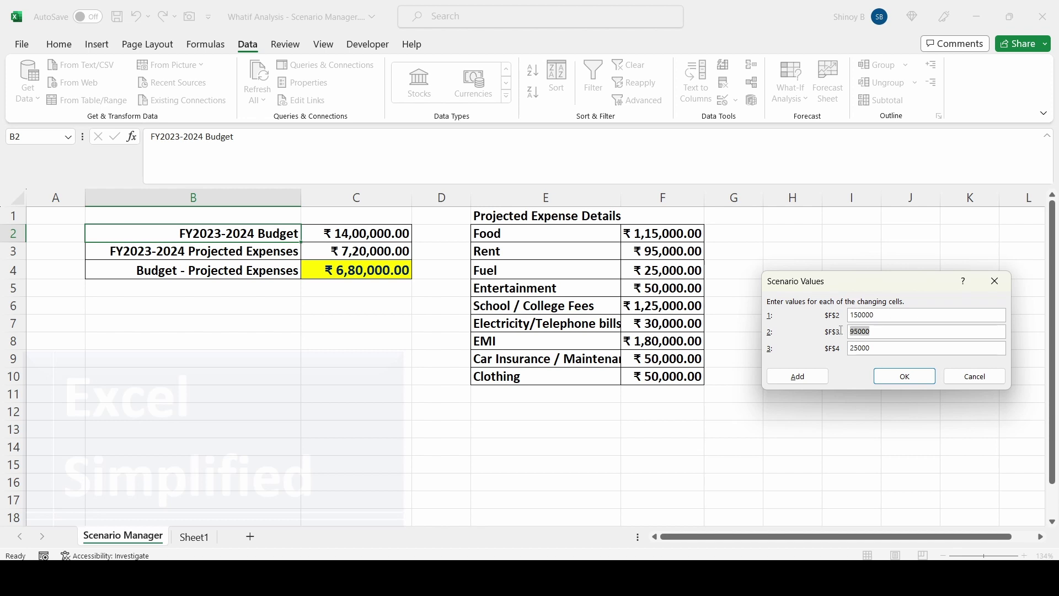
type("200000")
key("Tab")
left_click(915, 376)
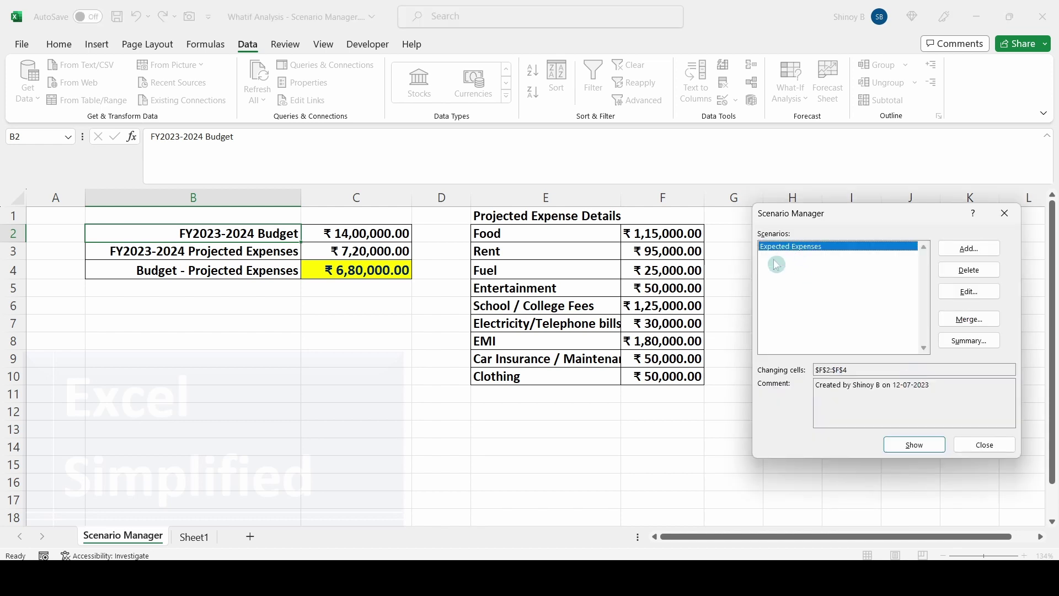
- Add a Worst Case Expenses scenario for F2:F4 with Food 300000, Rent 350000 and Fuel 150000
left_click(967, 253)
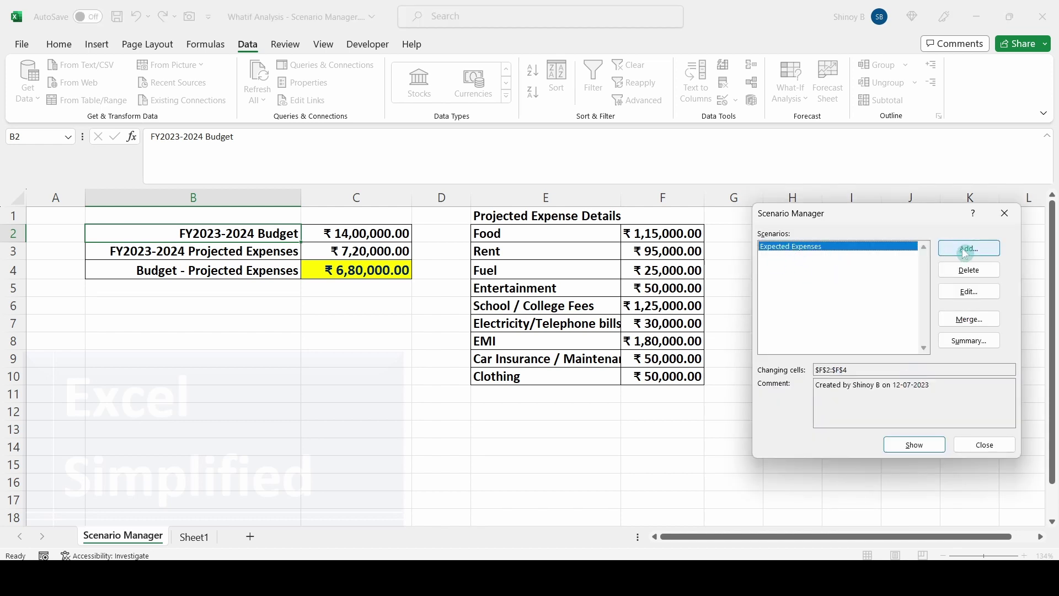
left_click(966, 250)
type("Worst Case Expenses")
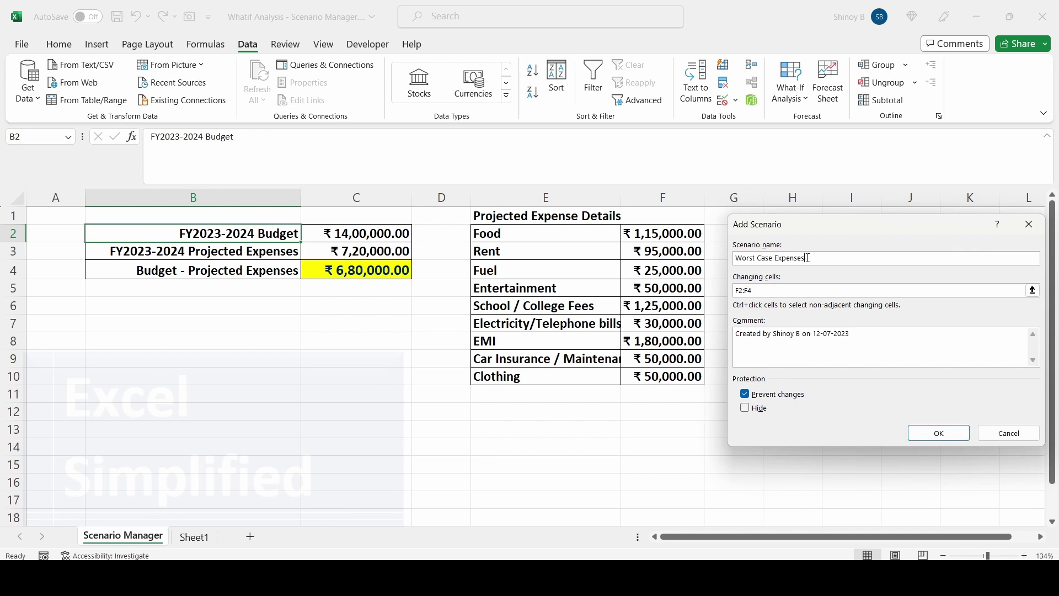
left_click(1032, 290)
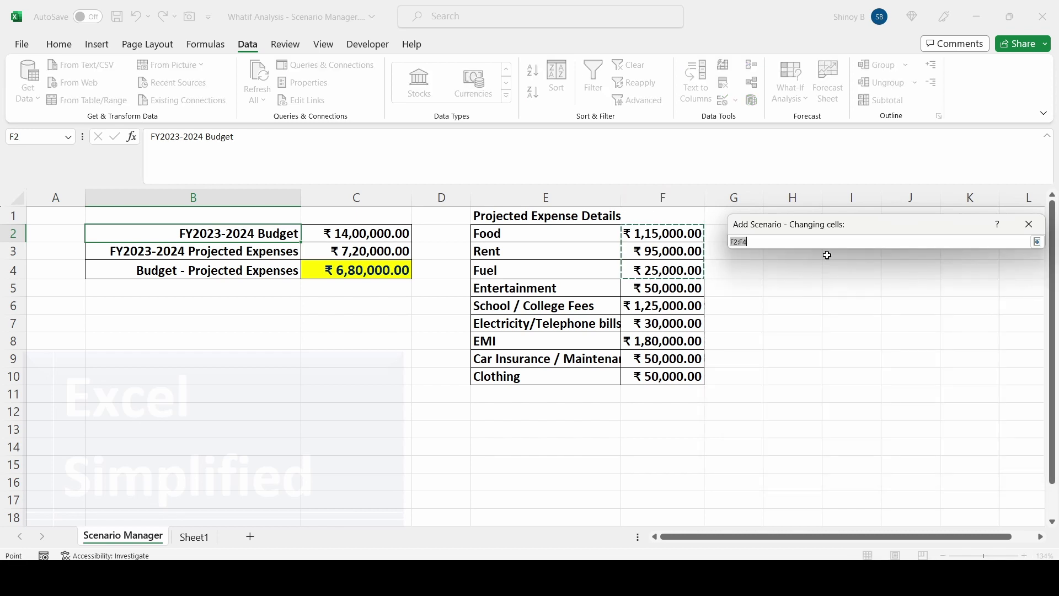
left_click(1037, 242)
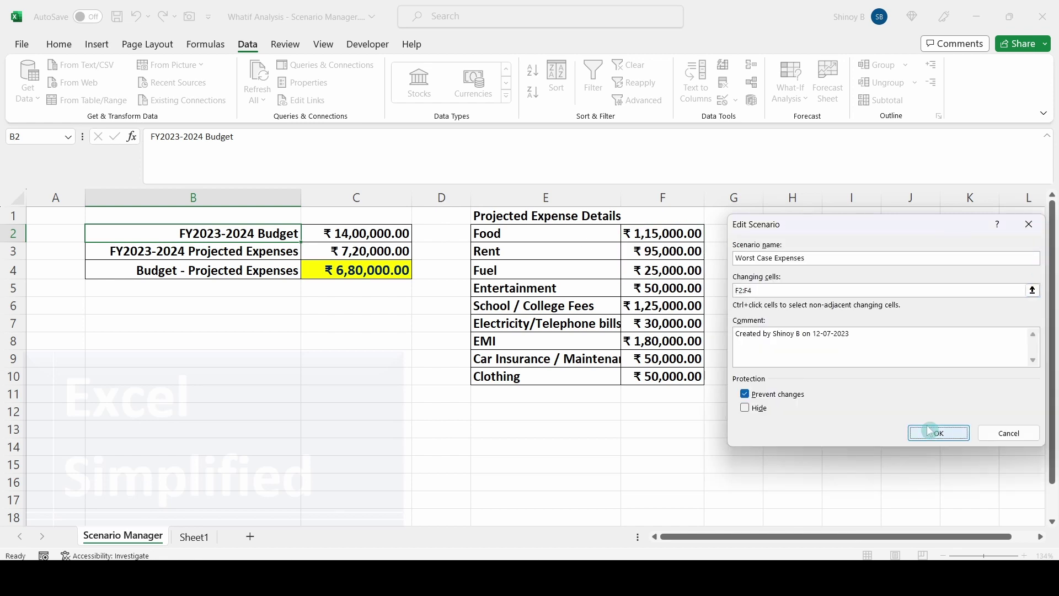
left_click(936, 432)
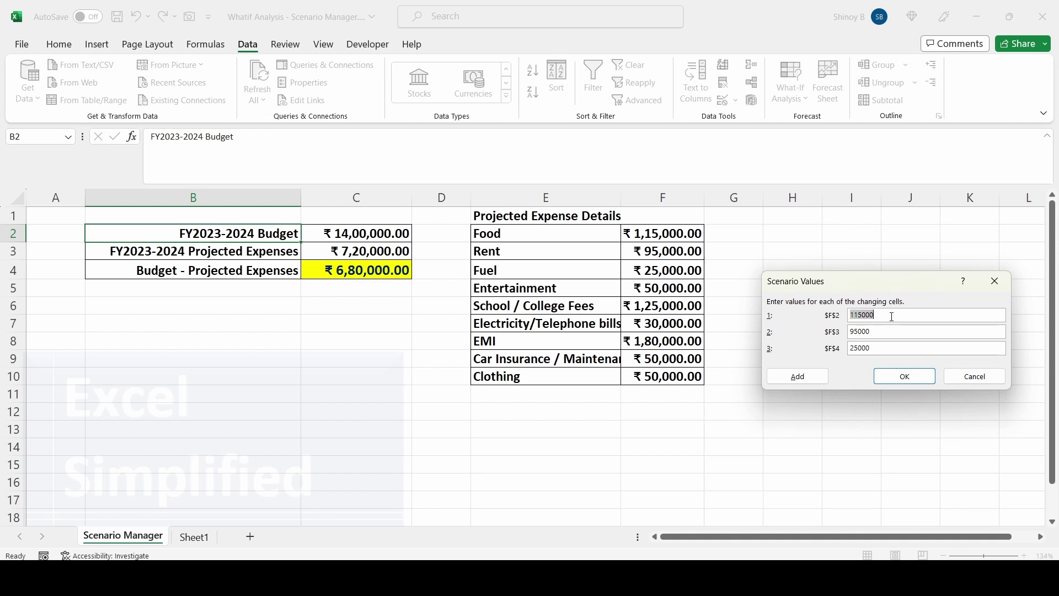
type("300000")
left_click(904, 375)
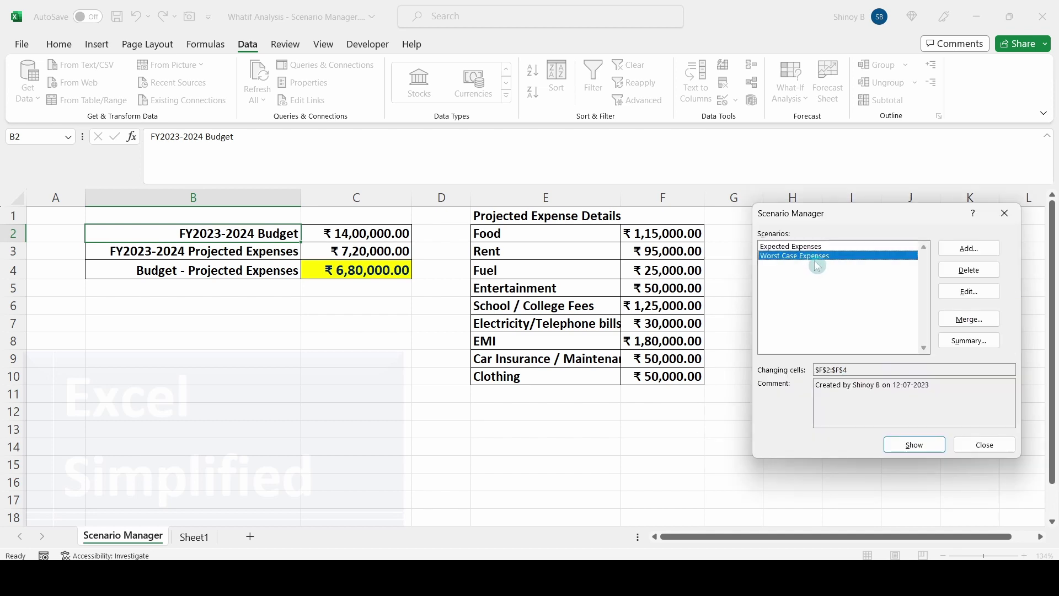
- Add a Best Case Expenses scenario for F2:F4 with Food 200000, Rent 190000 and Fuel 30000
left_click(977, 251)
type("Best Case")
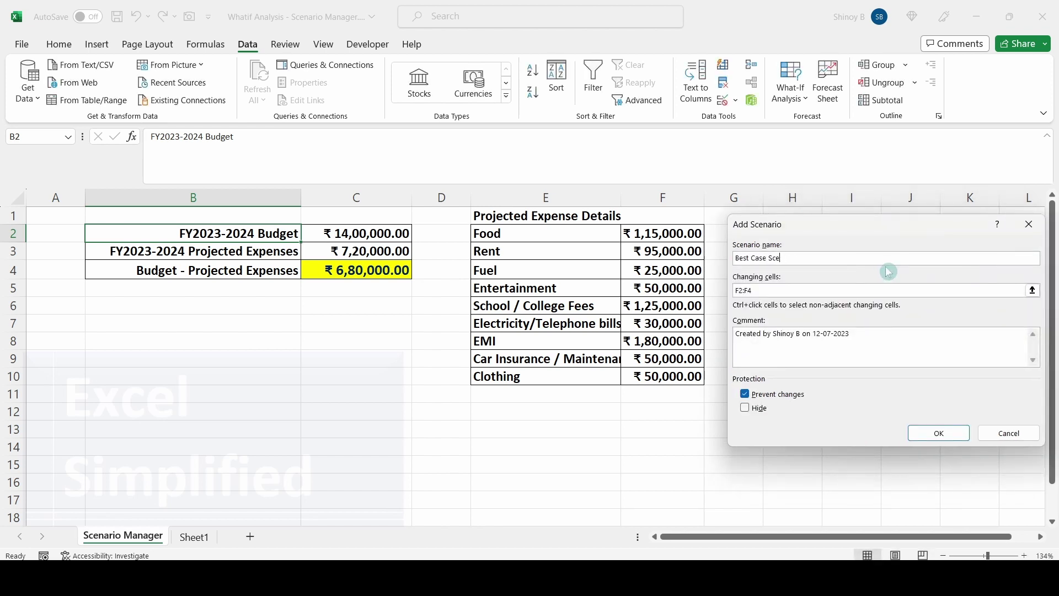
left_click(1032, 290)
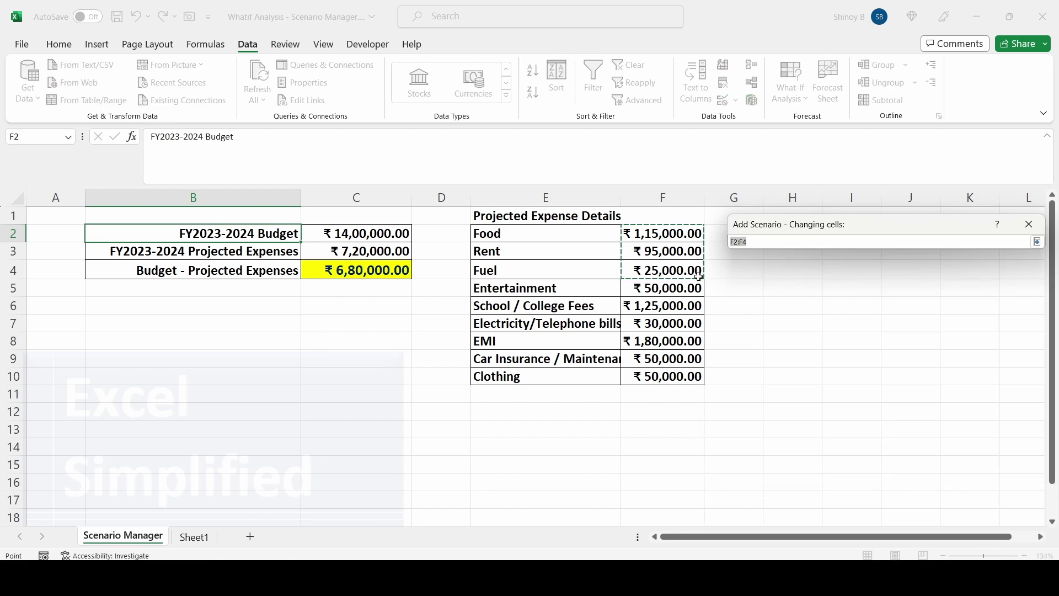
left_click(1037, 242)
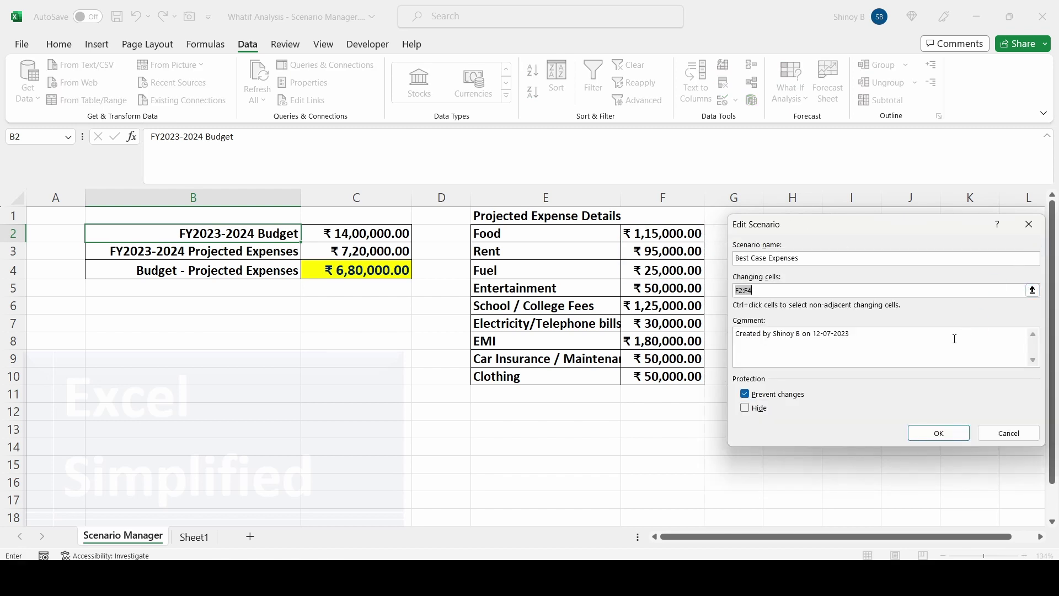
left_click(924, 426)
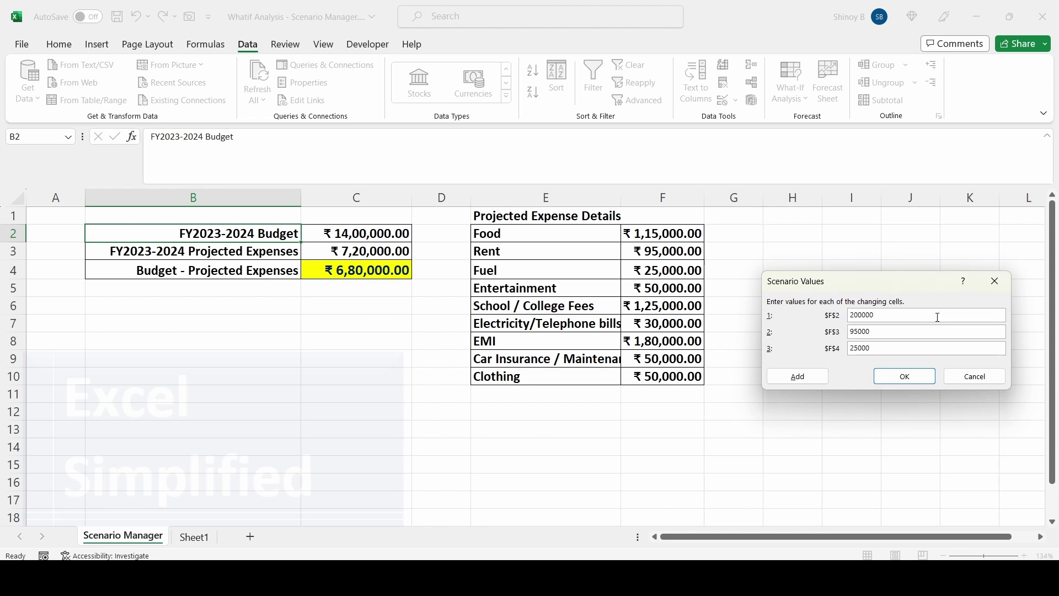
type("200000")
key("Tab")
key("Tab")
left_click(909, 375)
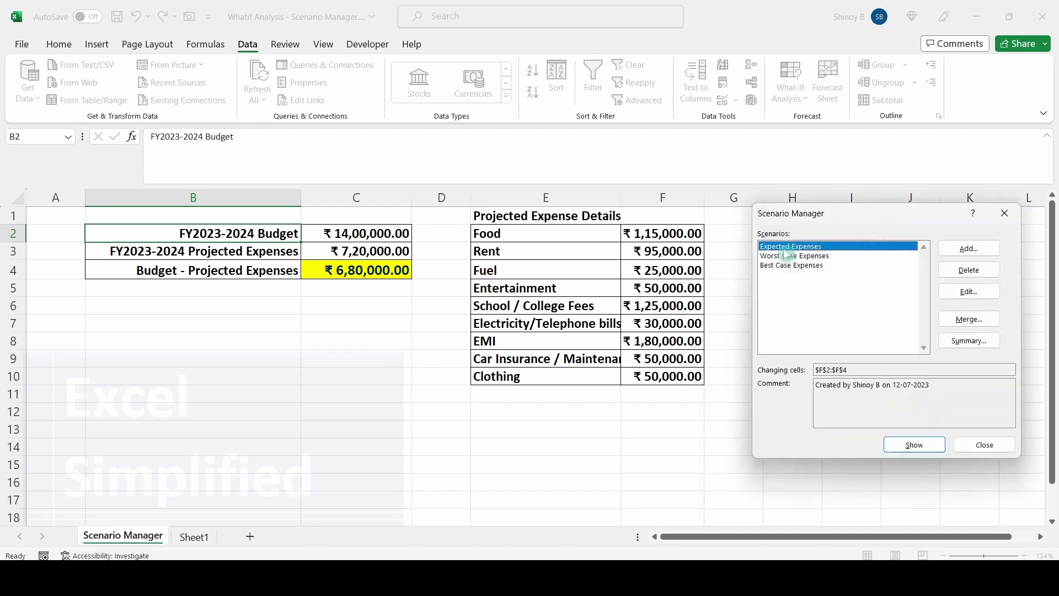
- Show the new Expected Expenses scenario in the sheet to check its effect on the remaining budget
left_click(792, 256)
left_click(793, 265)
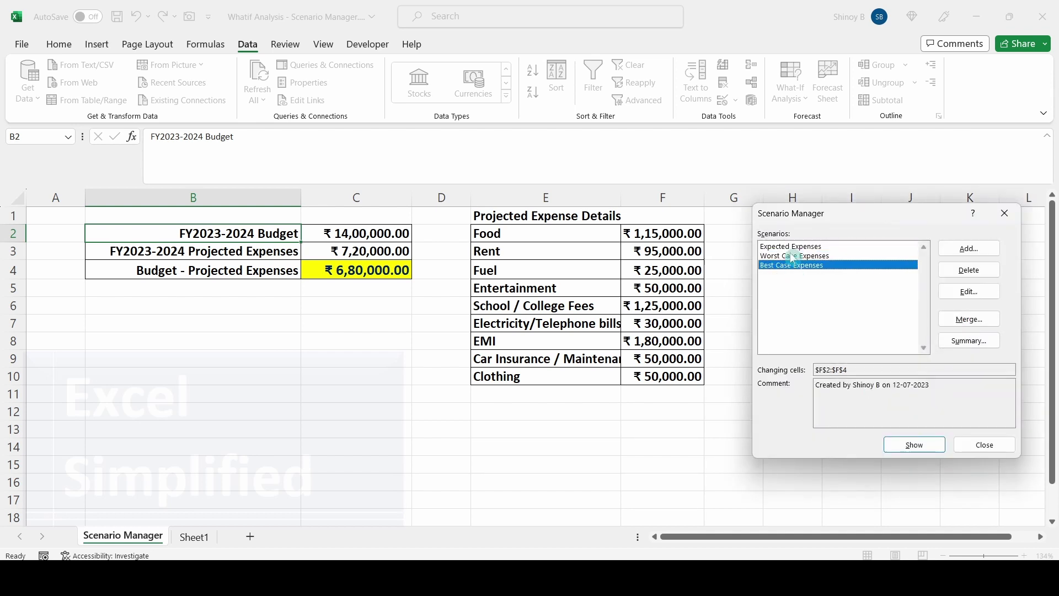
left_click(788, 248)
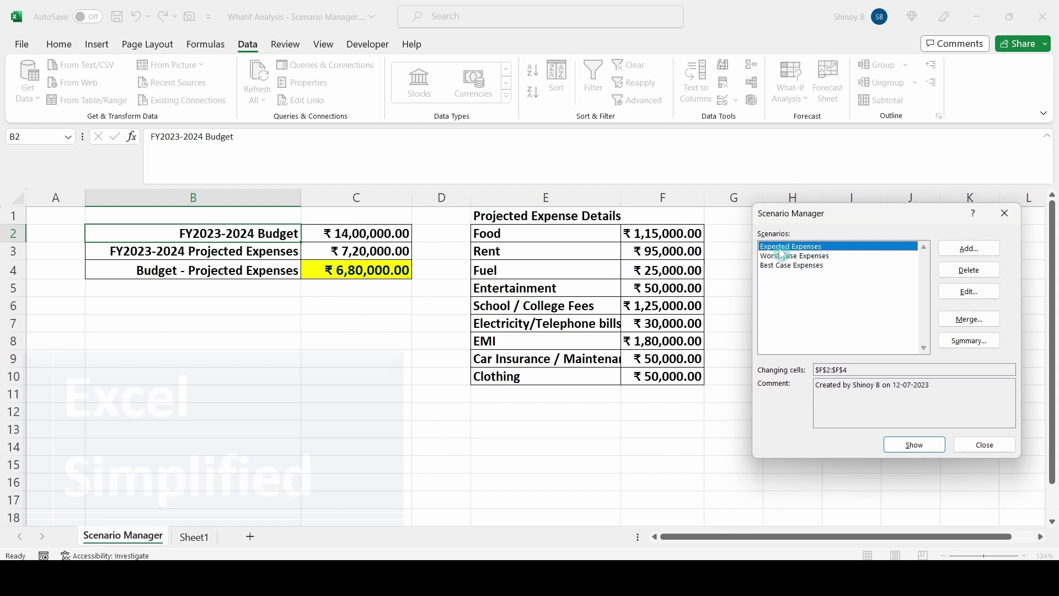
left_click(925, 451)
left_click(905, 448)
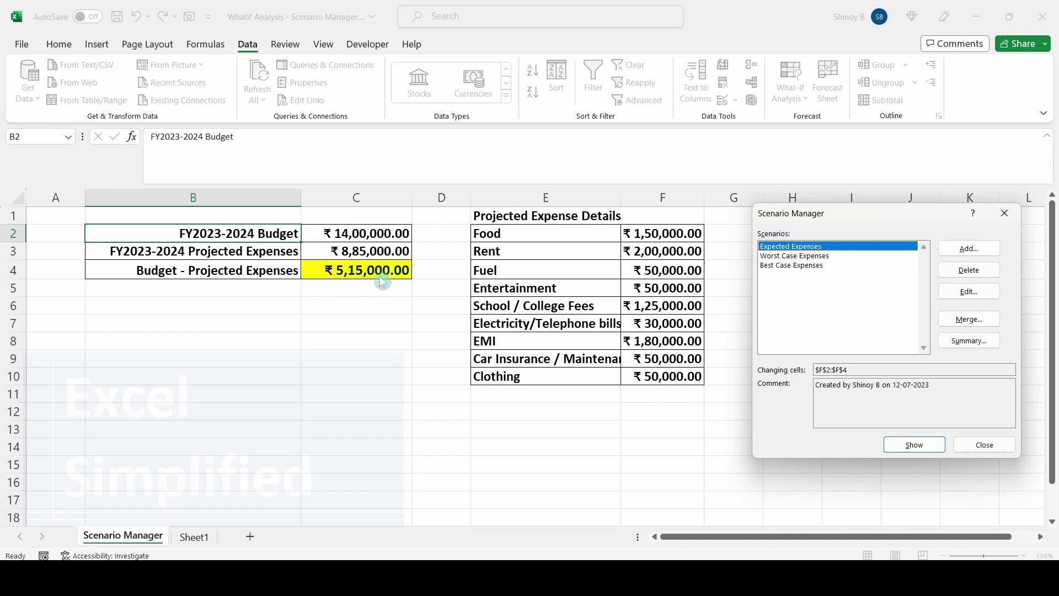
- Show the Worst Case Expenses scenario, apply Best Case Expenses to the sheet, and close the Scenario Manager
left_click(781, 257)
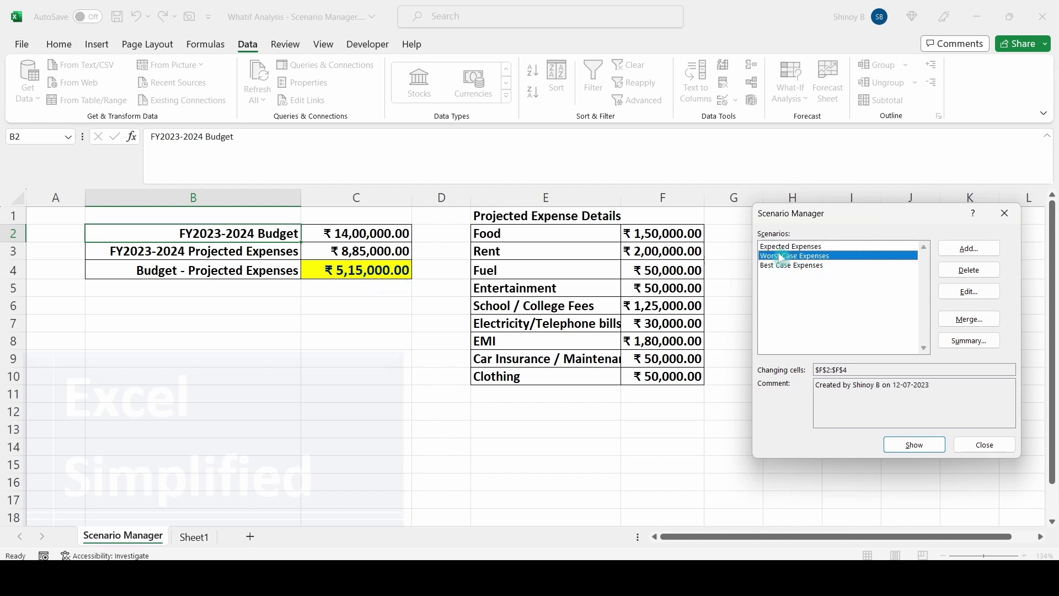
left_click(914, 444)
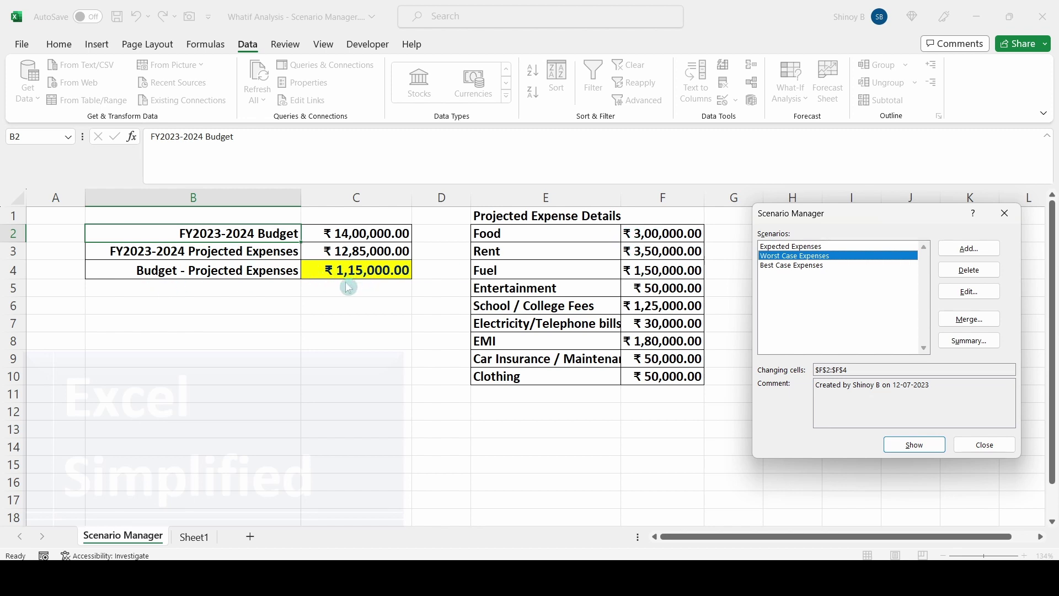
left_click(789, 267)
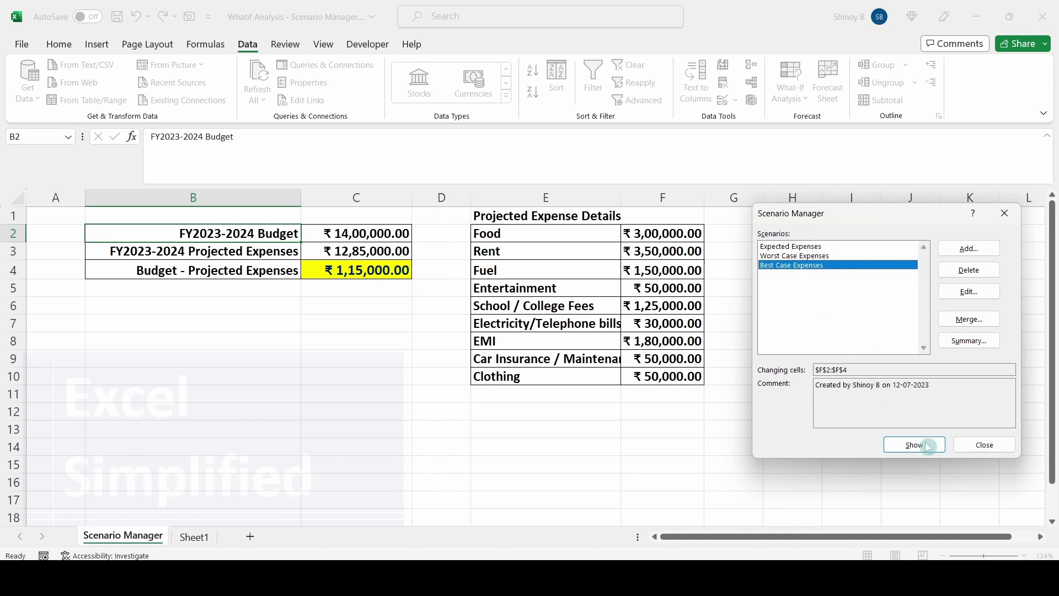
left_click(908, 446)
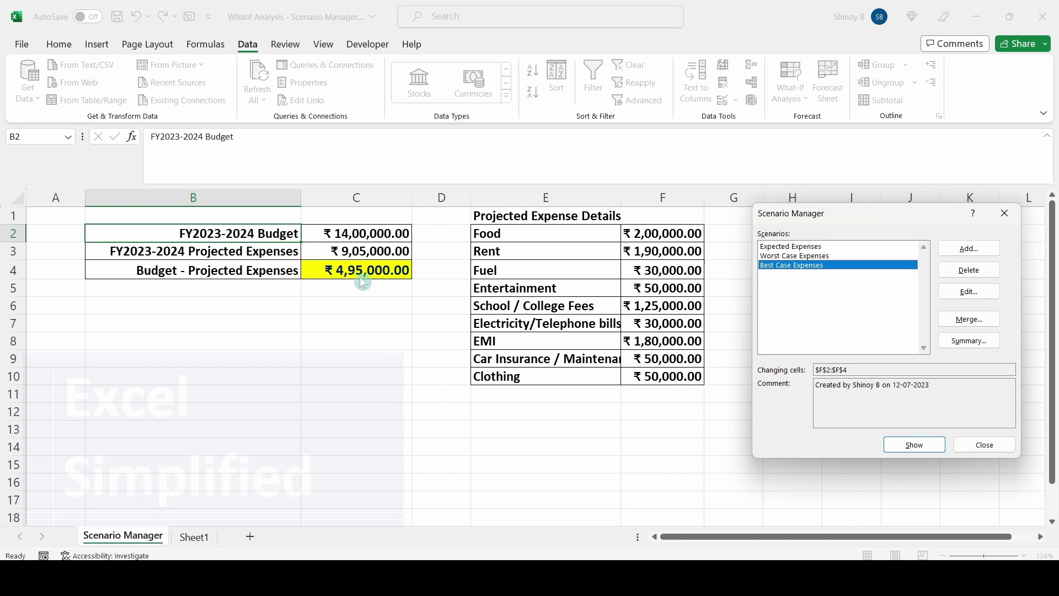
left_click(984, 445)
- Generate a scenario summary report from the Scenario Manager with C4 as the result cell
key("Right")
left_click(790, 88)
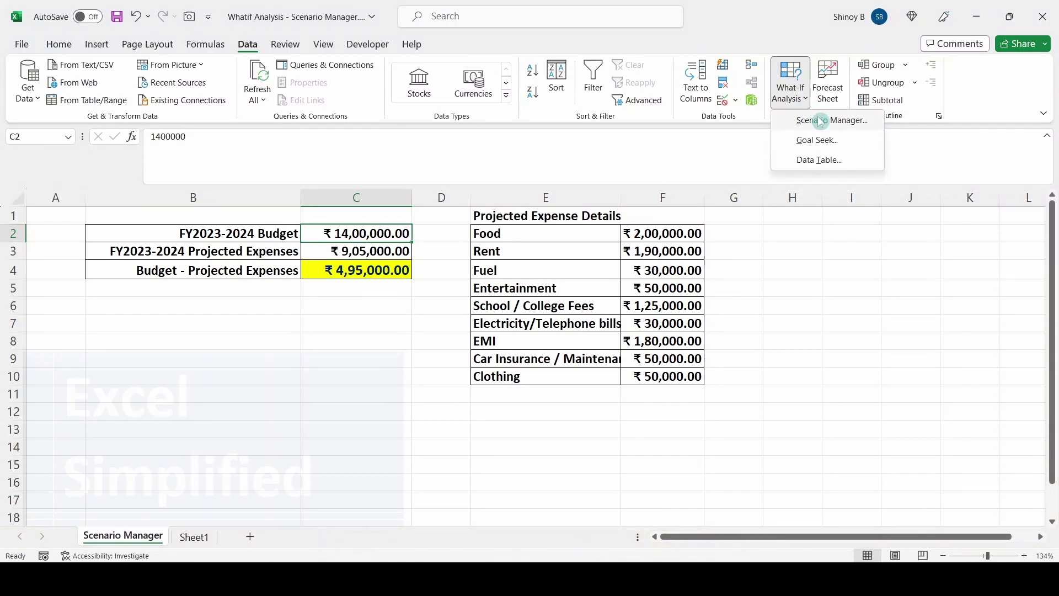
left_click(819, 119)
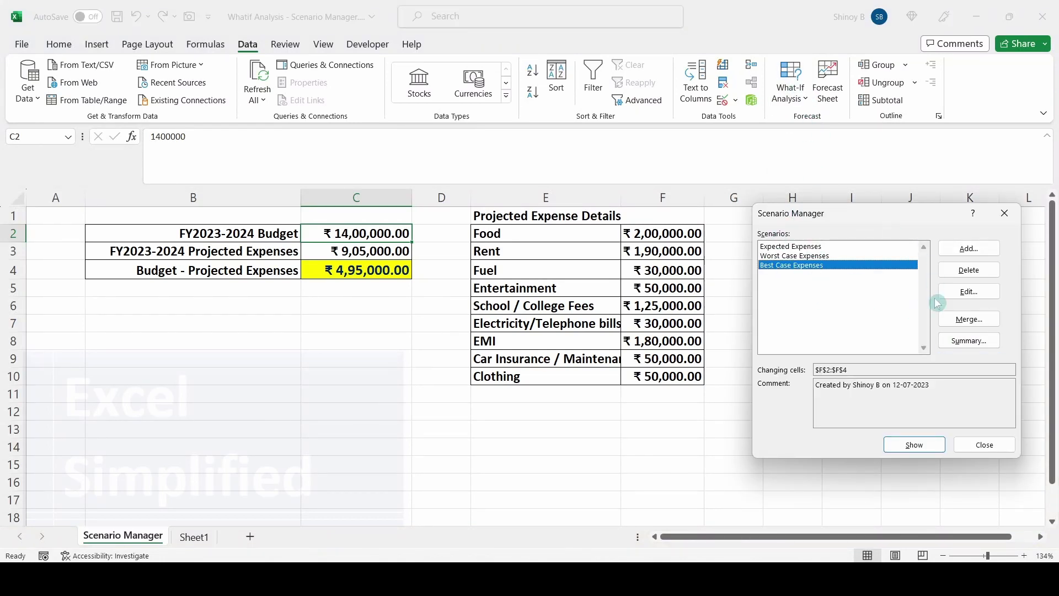
left_click(972, 342)
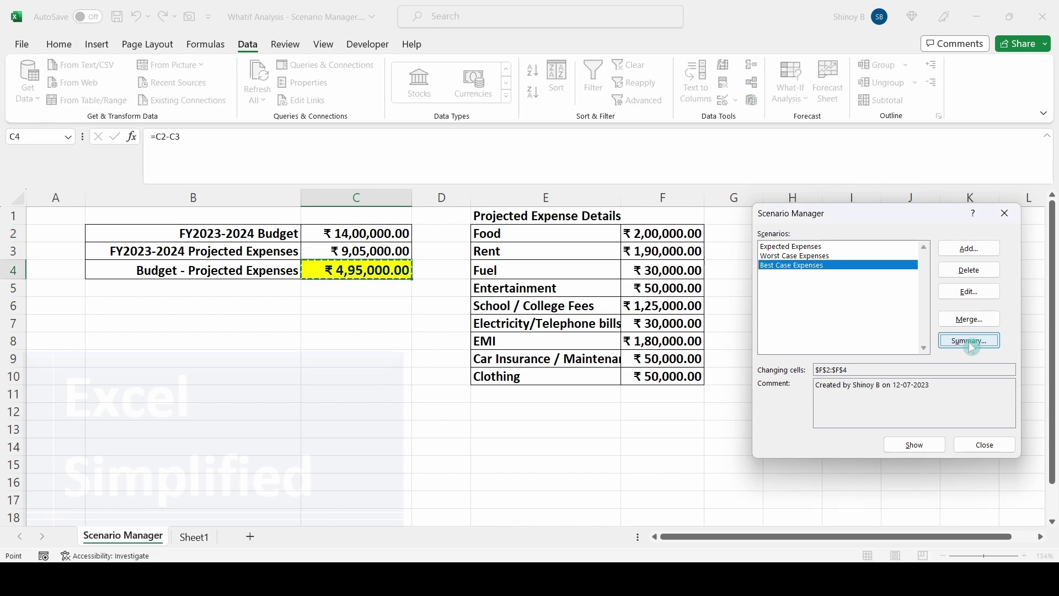
left_click(873, 380)
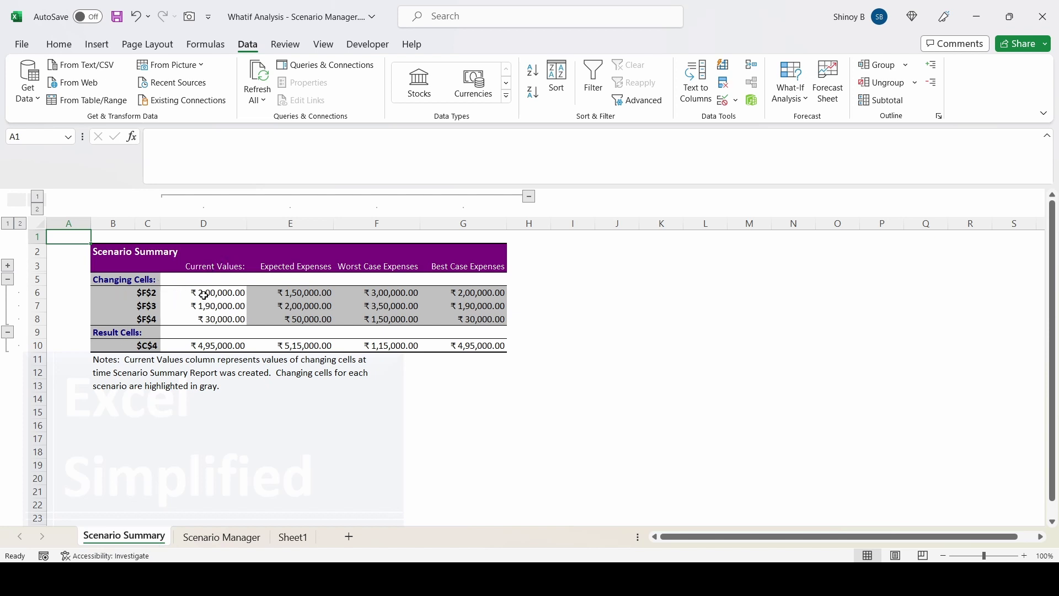
- Compare the changing-cell values in the Scenario Summary across the current, expected, worst-case and best-case columns
left_click_drag(203, 295, 210, 315)
left_click_drag(482, 291, 483, 319)
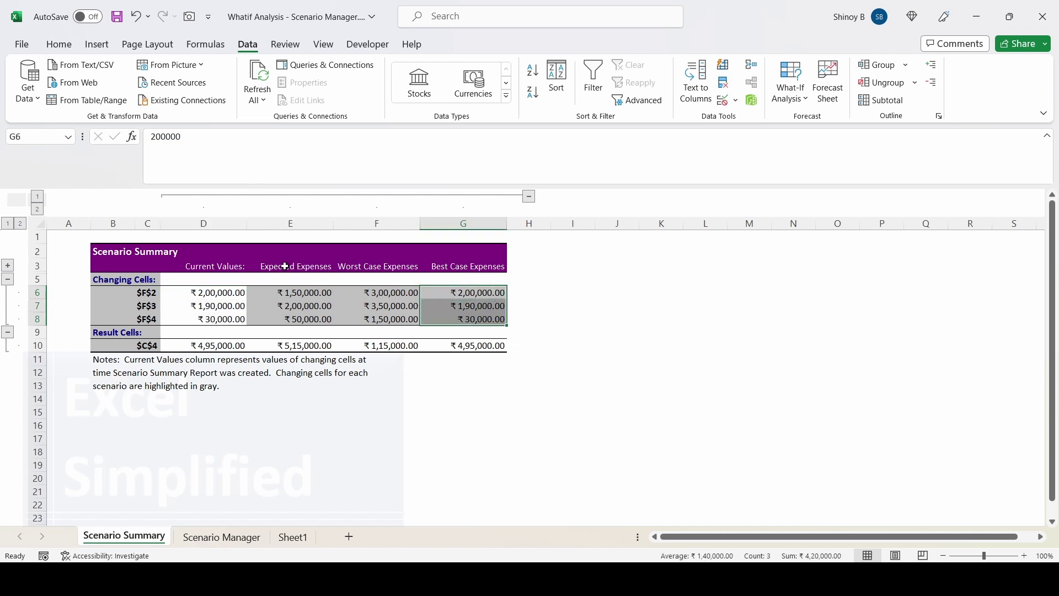
left_click_drag(289, 293, 295, 316)
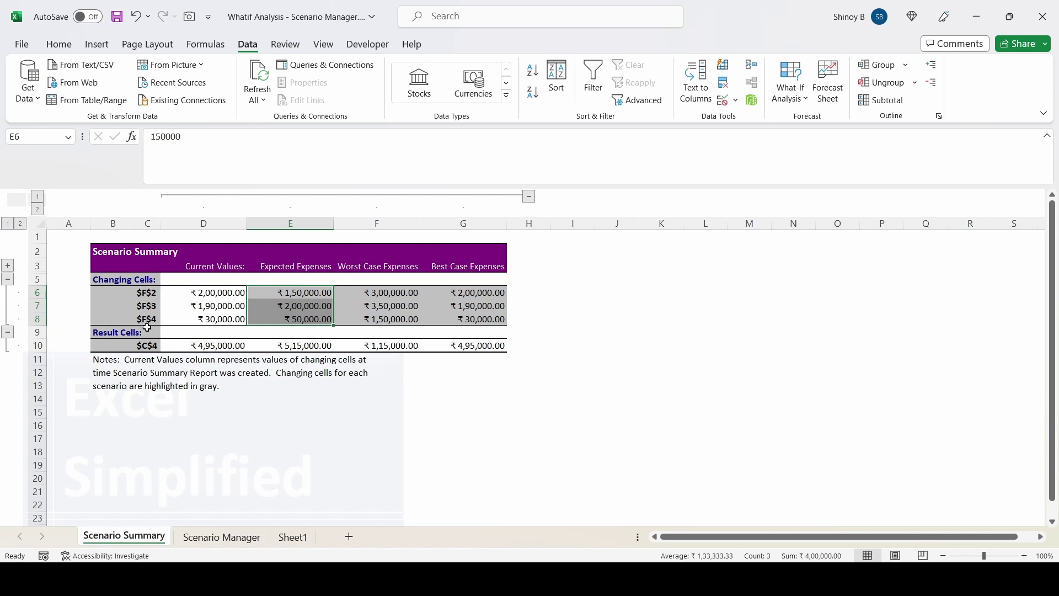
left_click_drag(377, 290, 378, 317)
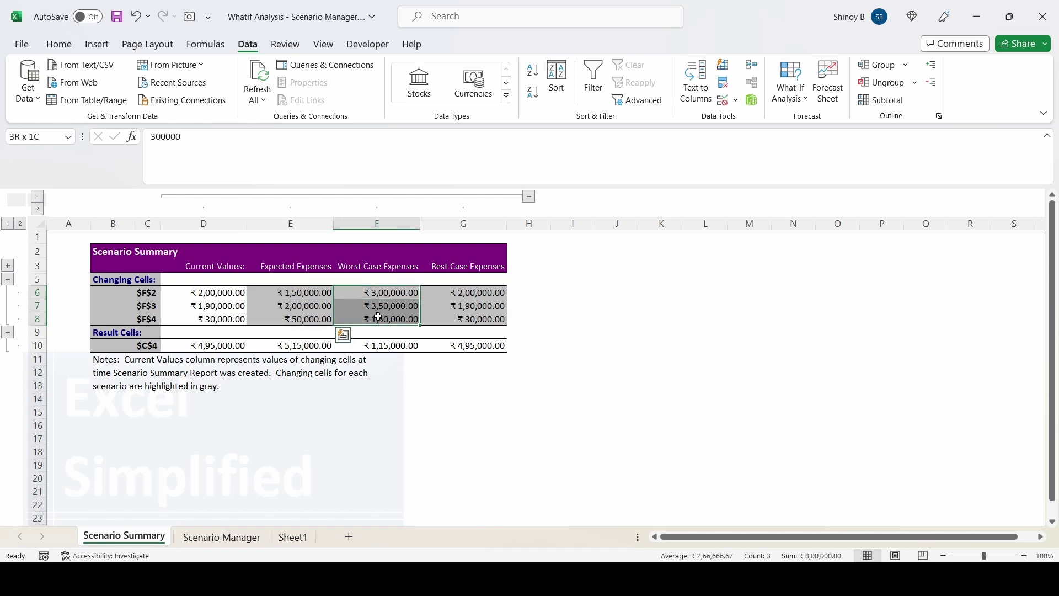
left_click(485, 293)
left_click_drag(487, 297, 486, 319)
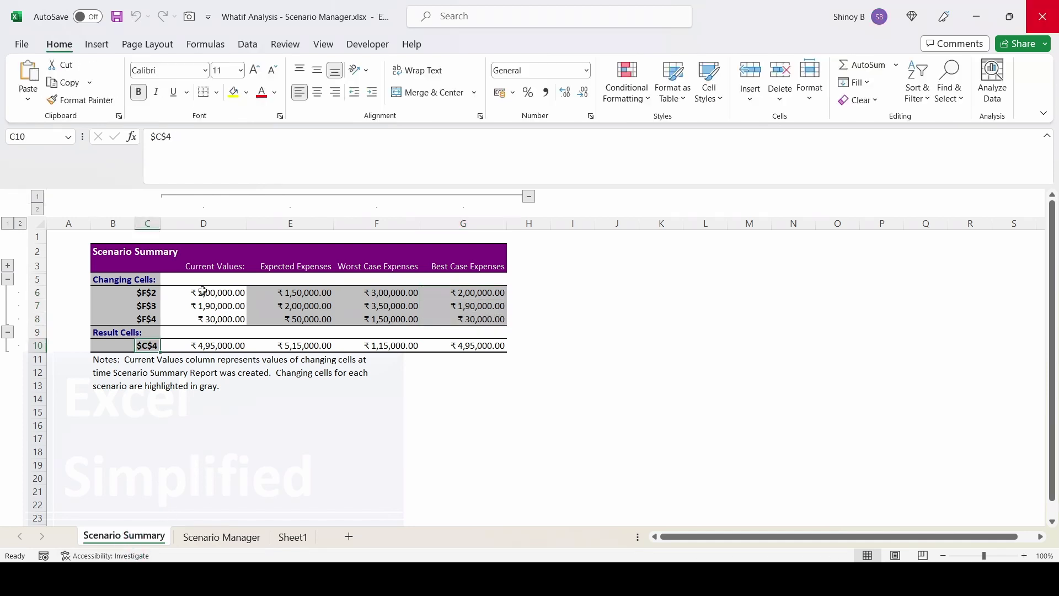
left_click_drag(229, 276, 236, 314)
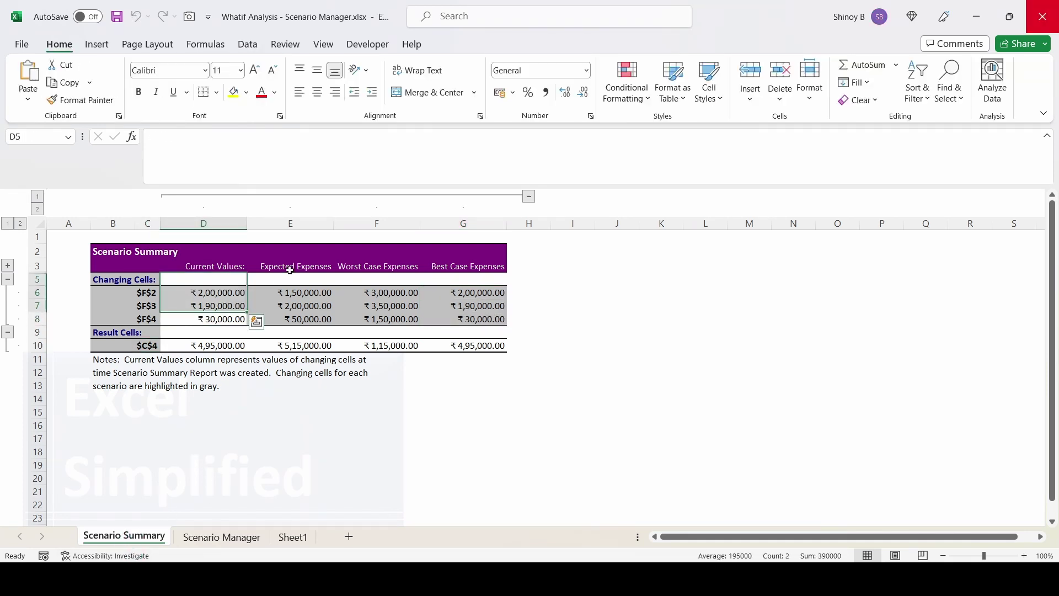
left_click_drag(288, 267, 290, 320)
- Examine the C4 result row of the Scenario Summary for the current values and each of the three scenarios
left_click_drag(101, 333, 471, 341)
left_click(208, 346)
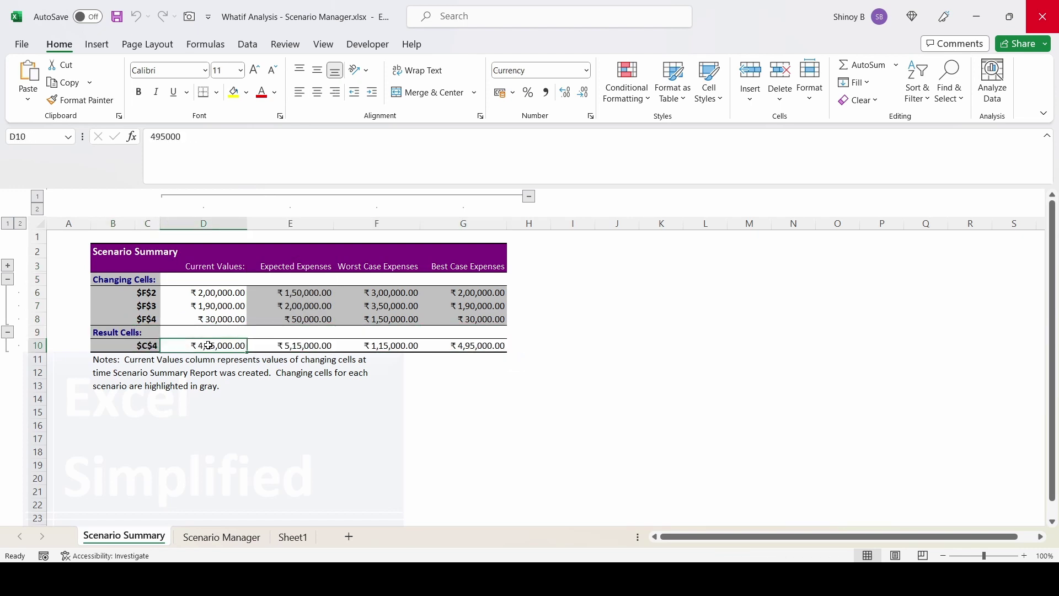
left_click(295, 345)
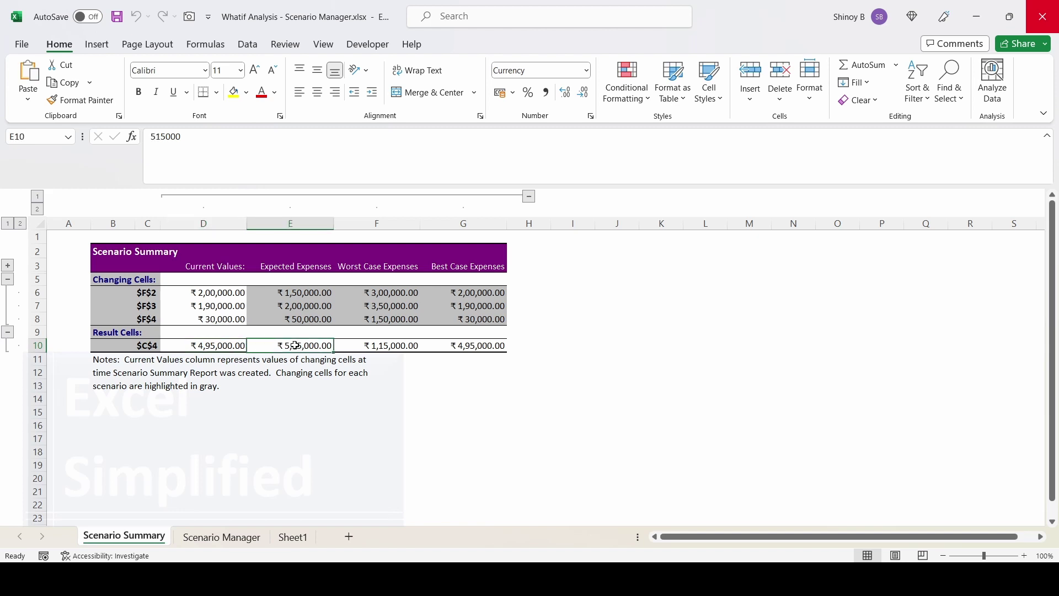
left_click(389, 343)
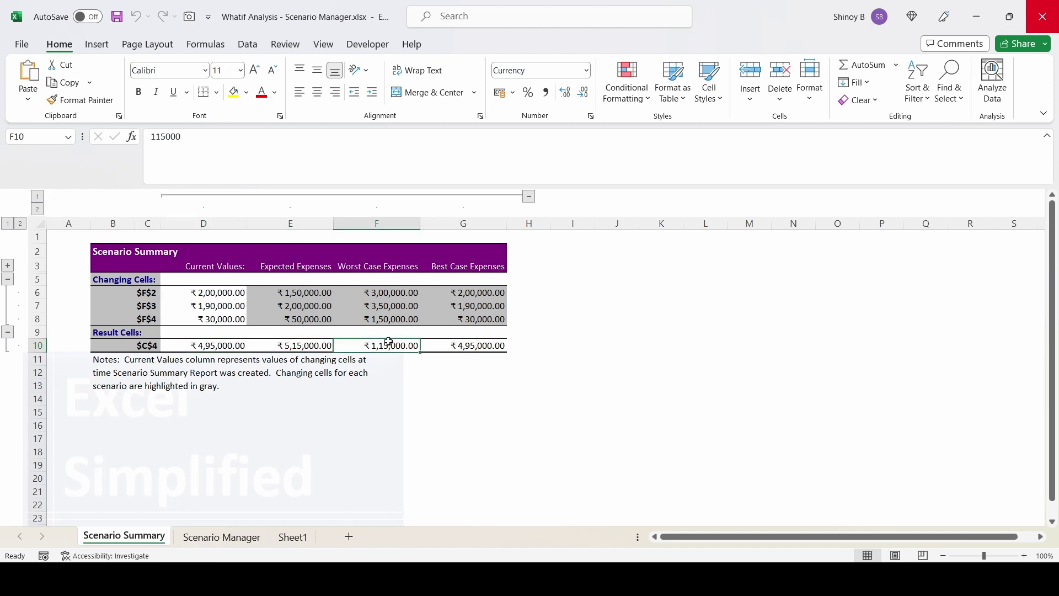
left_click(469, 345)
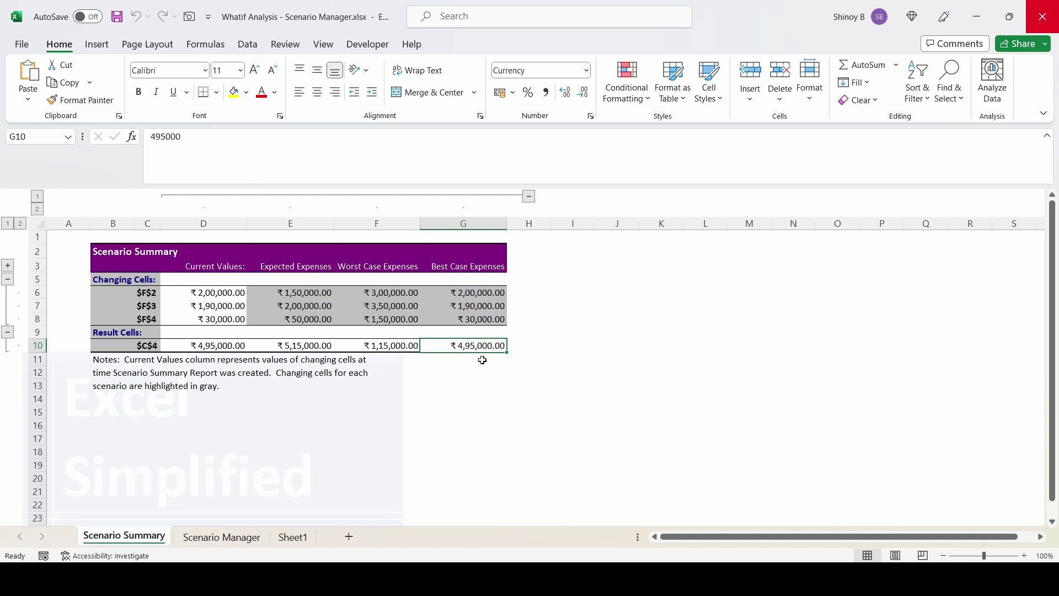